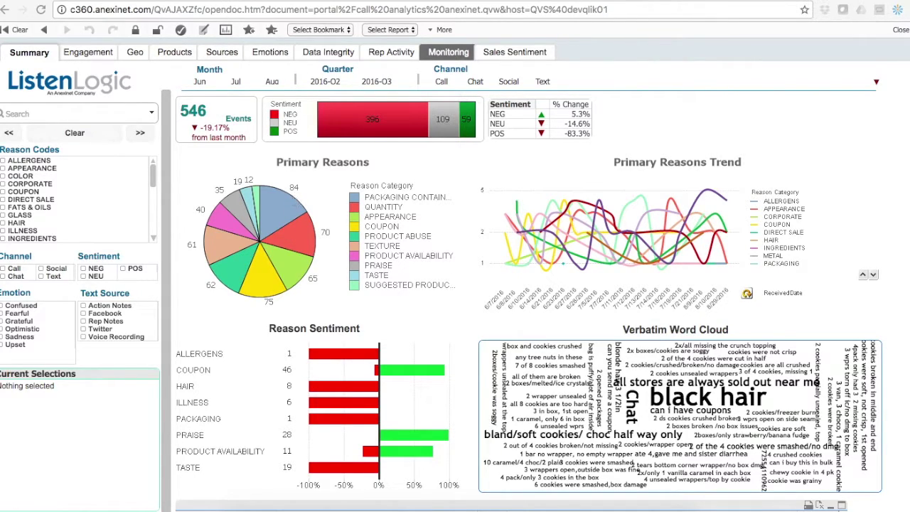
# Step: Switch to the browser tab showing the ACME02.wav call transcript
pyautogui.hotkey('ctrl', 'Tab')
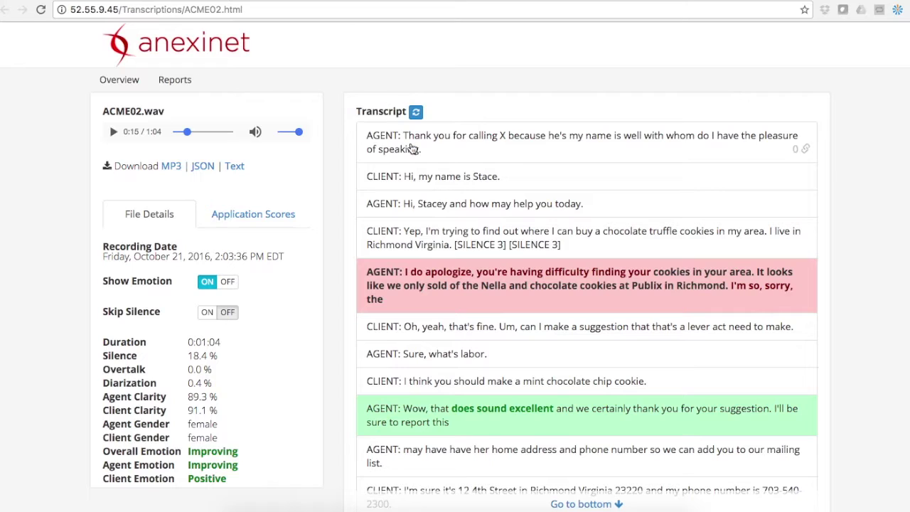
# Step: Play the ACME02 call from its first transcript line, then pause the playback
pyautogui.click(410, 146)
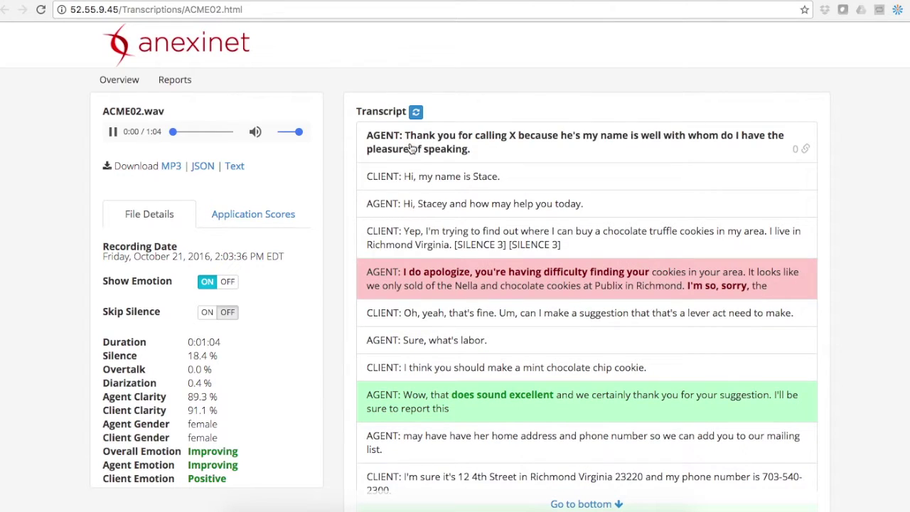
pyautogui.click(112, 132)
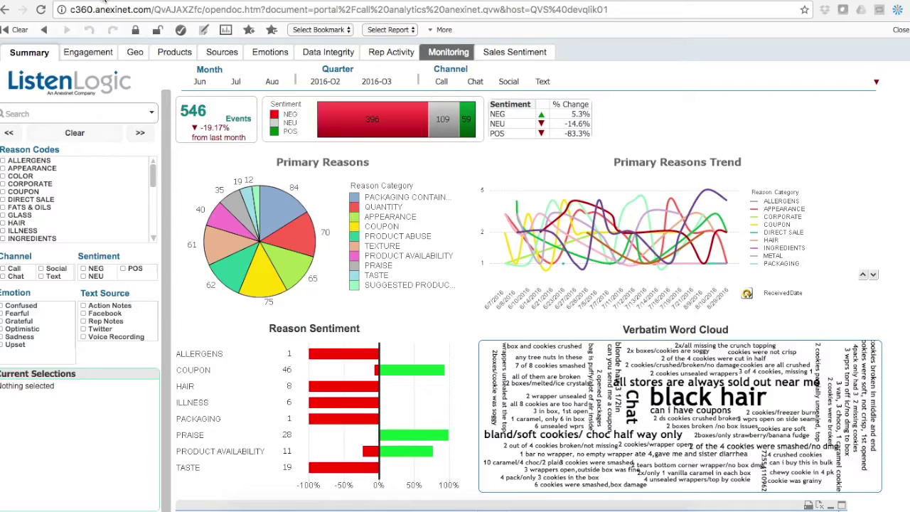
# Step: Read the Chat, Social and Text event volumes on the Sources sheet, then go back to Summary
pyautogui.click(217, 53)
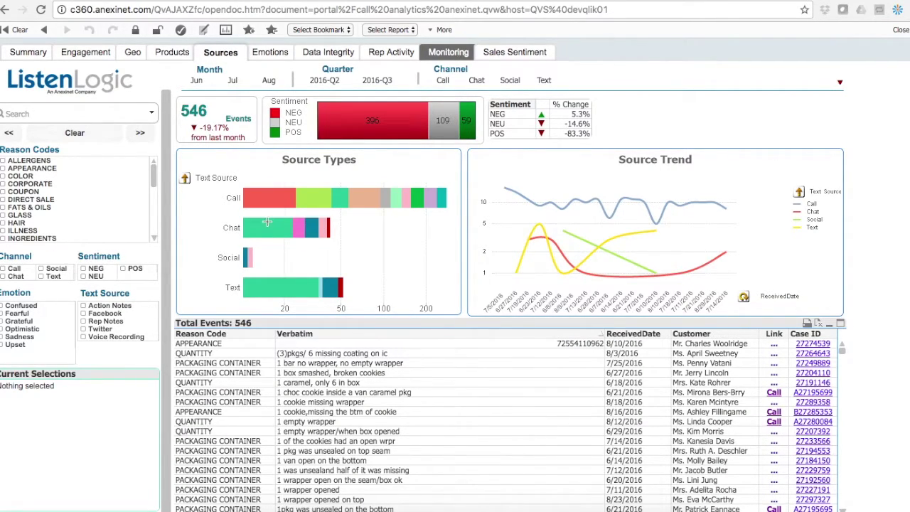
pyautogui.moveTo(268, 223)
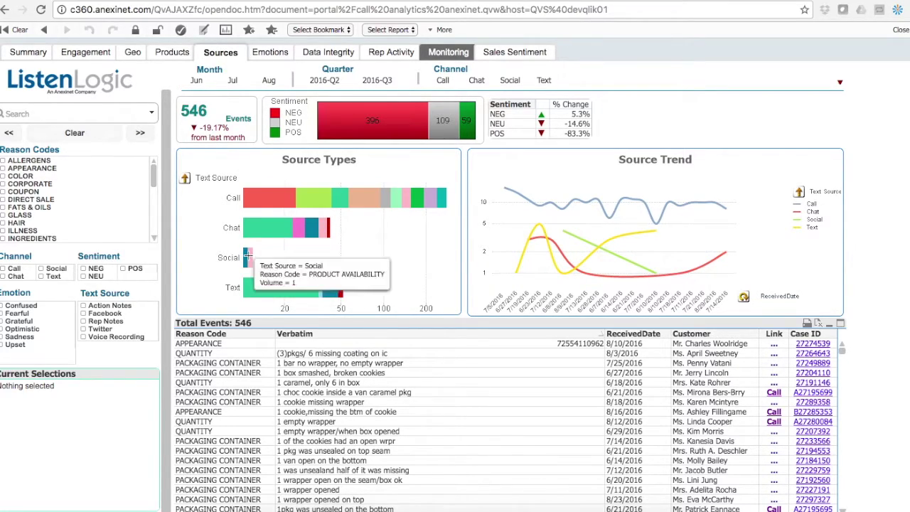
pyautogui.moveTo(263, 283)
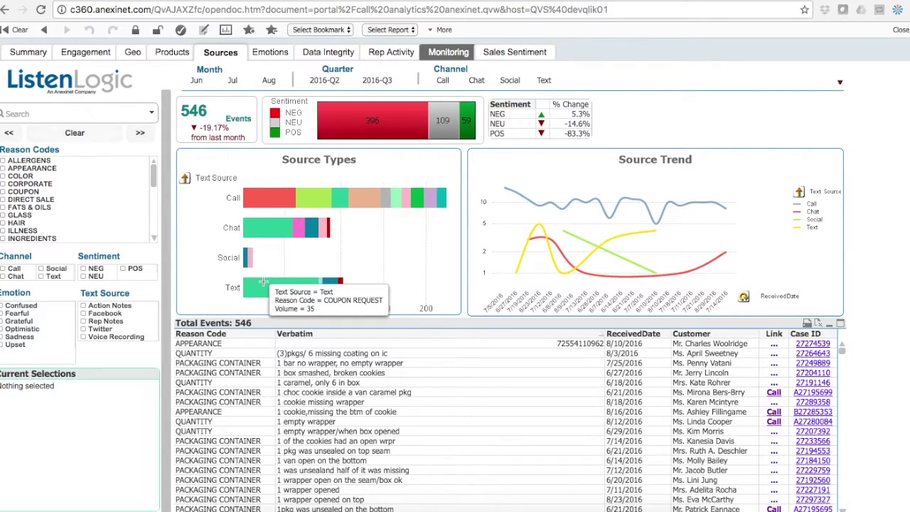
pyautogui.click(31, 53)
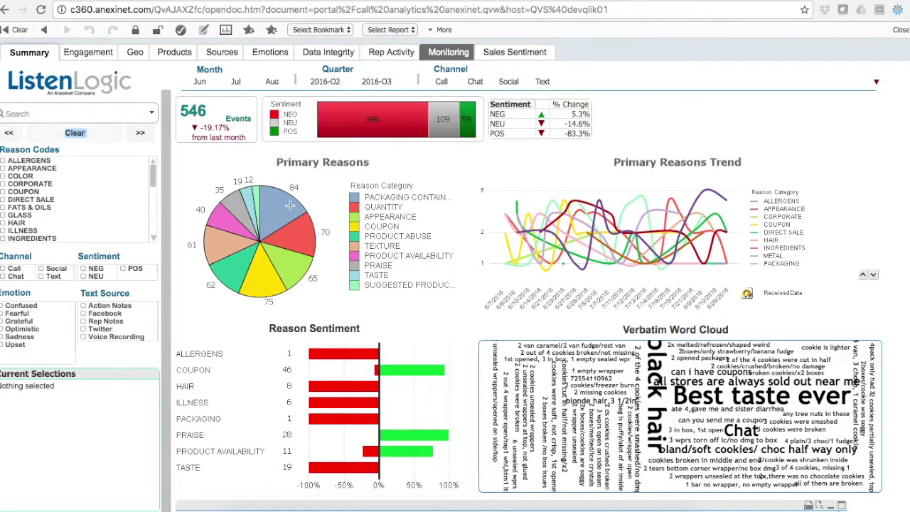
# Step: Filter Summary to PACKAGING CONTAINER complaints received 7/12–7/13/2016, then clear all selections
pyautogui.moveTo(279, 204)
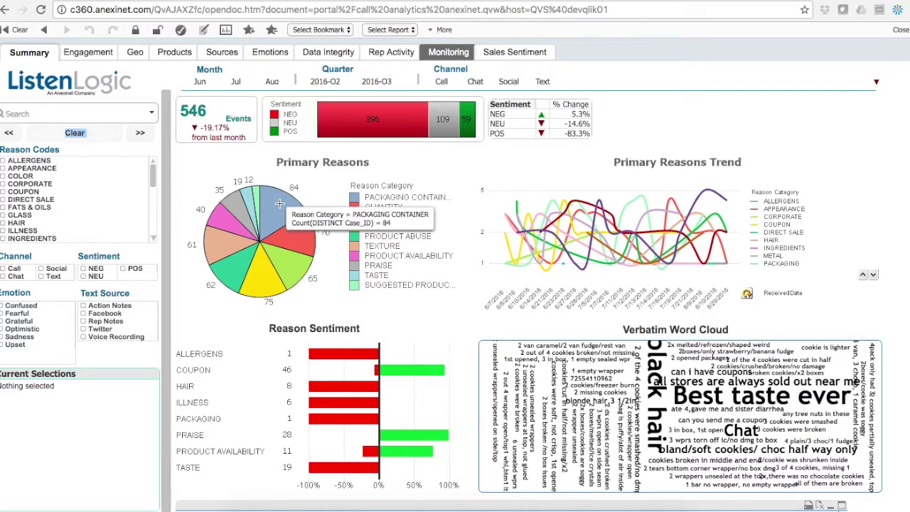
pyautogui.click(280, 204)
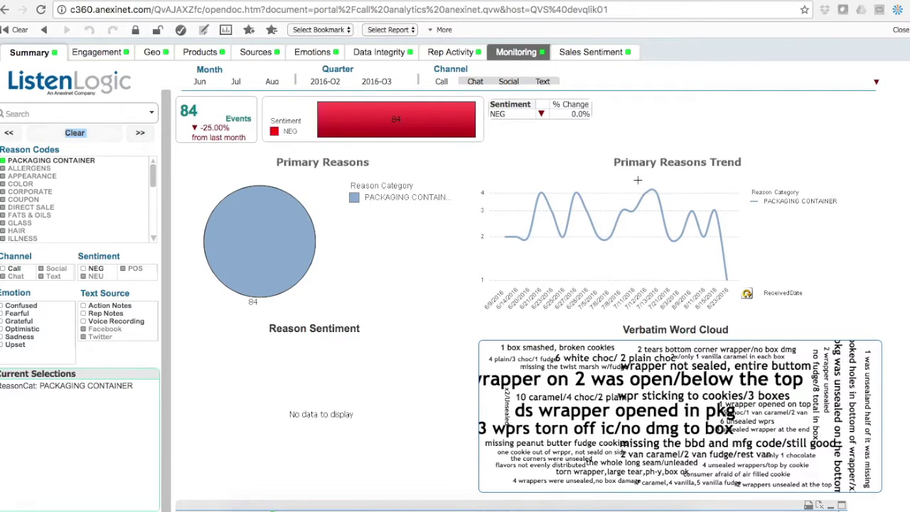
pyautogui.moveTo(638, 179); pyautogui.dragTo(663, 293)
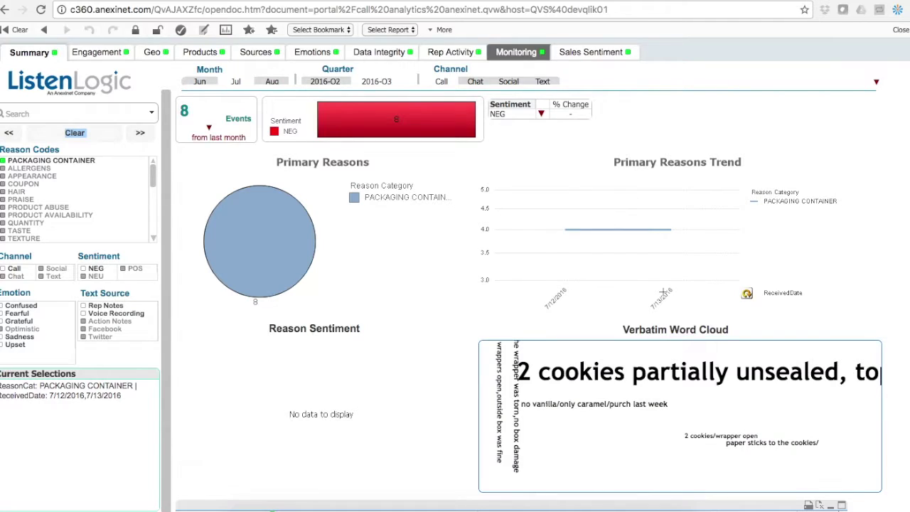
pyautogui.scroll(-3, 640, 306)
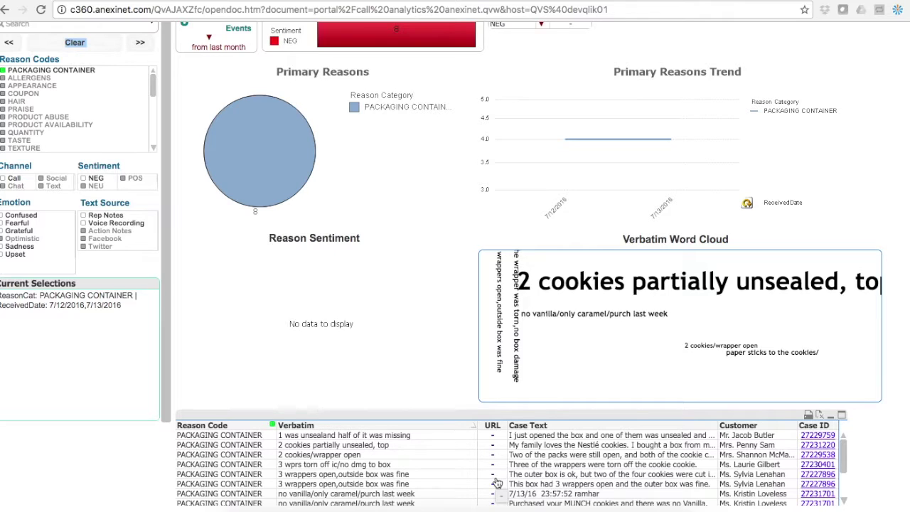
pyautogui.scroll(3, 441, 422)
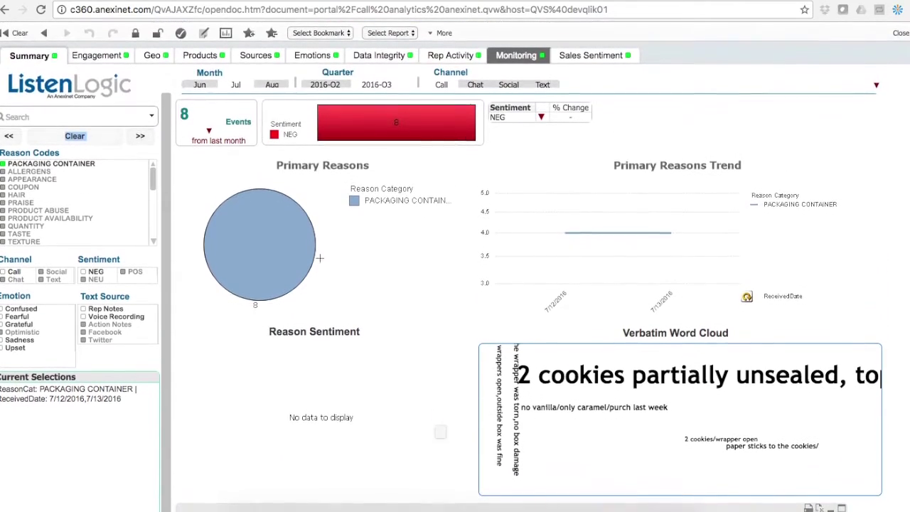
pyautogui.click(71, 133)
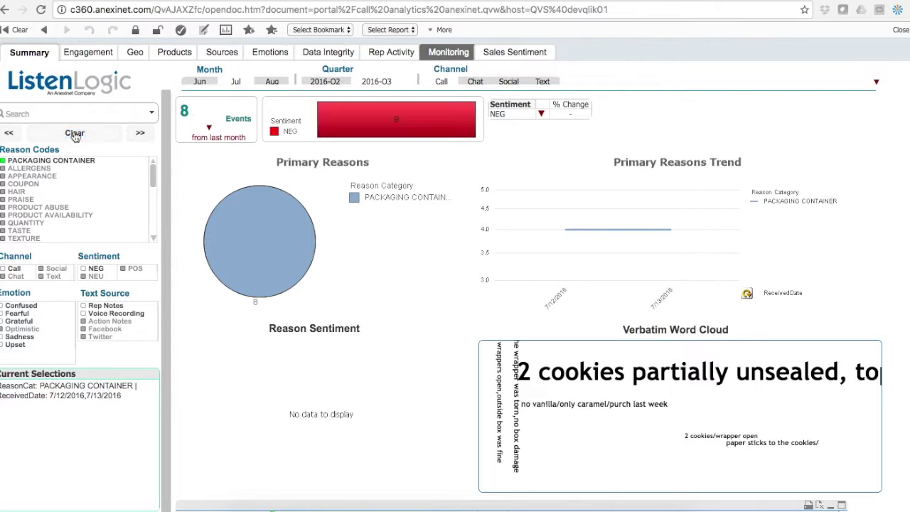
pyautogui.click(85, 55)
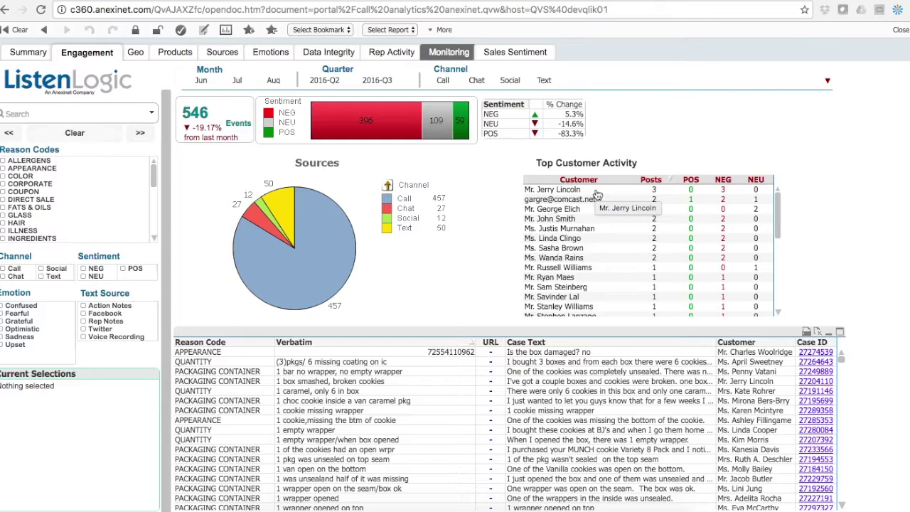
# Step: Filter Engagement to the top customer's three negative posts, clear it, and open the Geo sheet
pyautogui.click(597, 194)
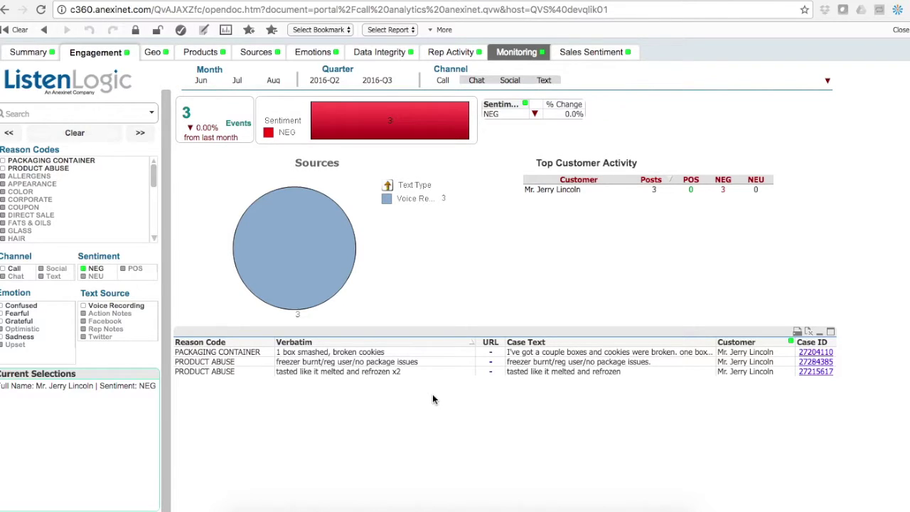
pyautogui.click(78, 133)
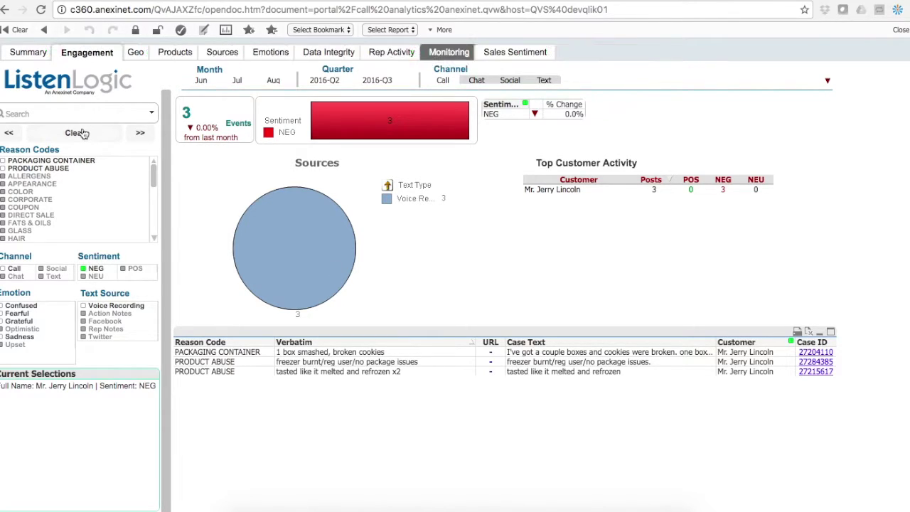
pyautogui.click(134, 56)
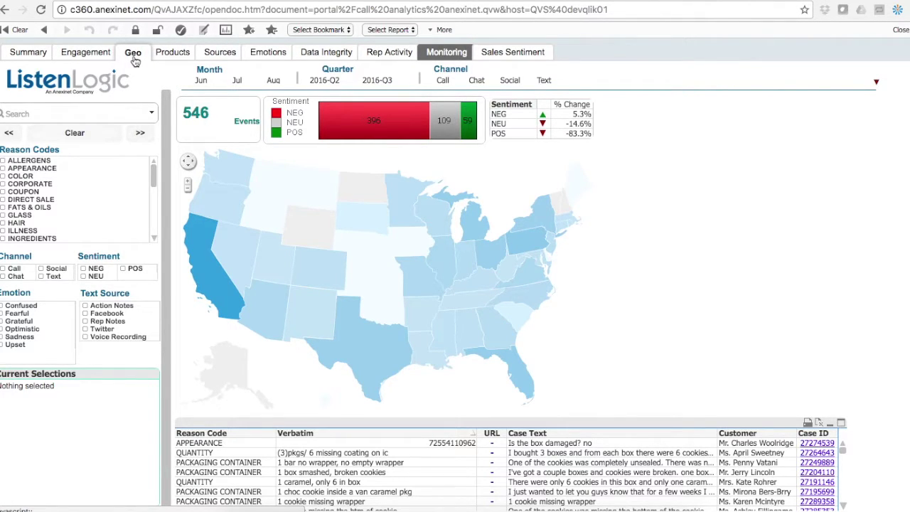
# Step: Search field values for 'product' and filter to the PRODUCT AVAILABILITY reason code
pyautogui.click(70, 113)
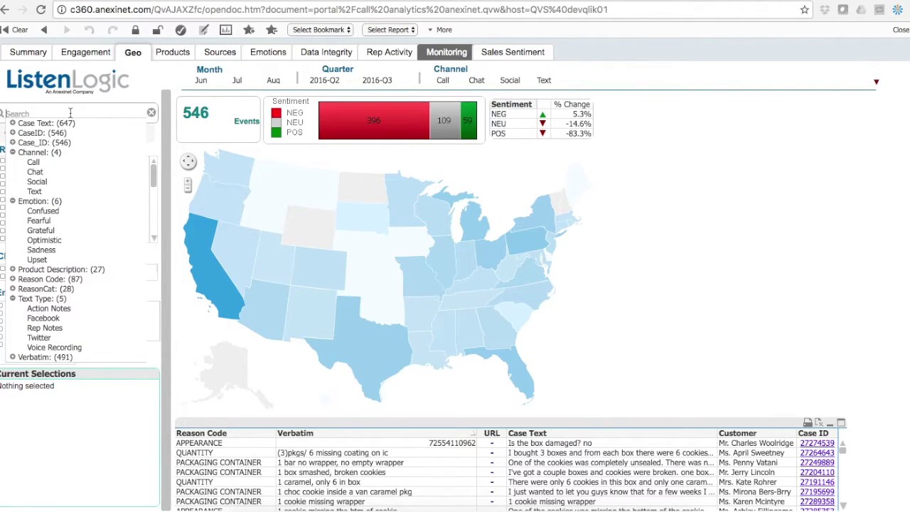
pyautogui.write('product')
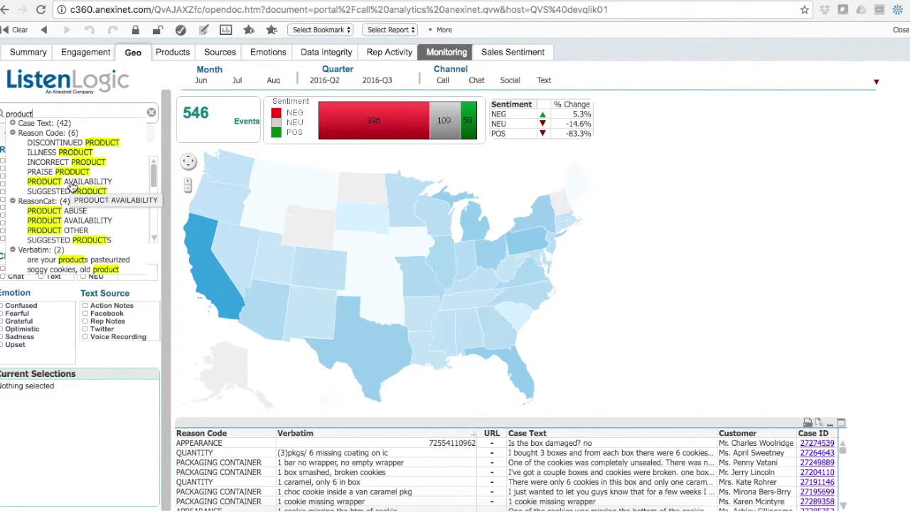
pyautogui.click(71, 186)
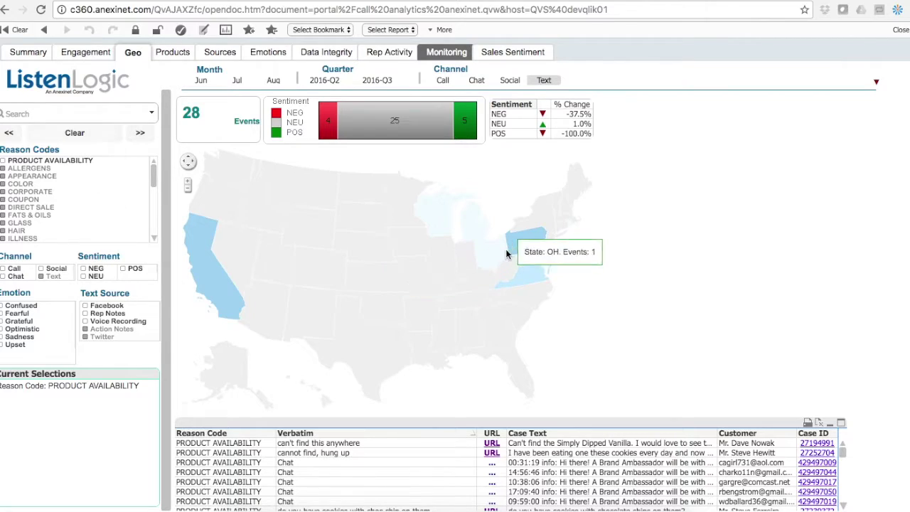
# Step: Narrow the events to Pennsylvania and review one of its call transcripts, then close it
pyautogui.moveTo(516, 249)
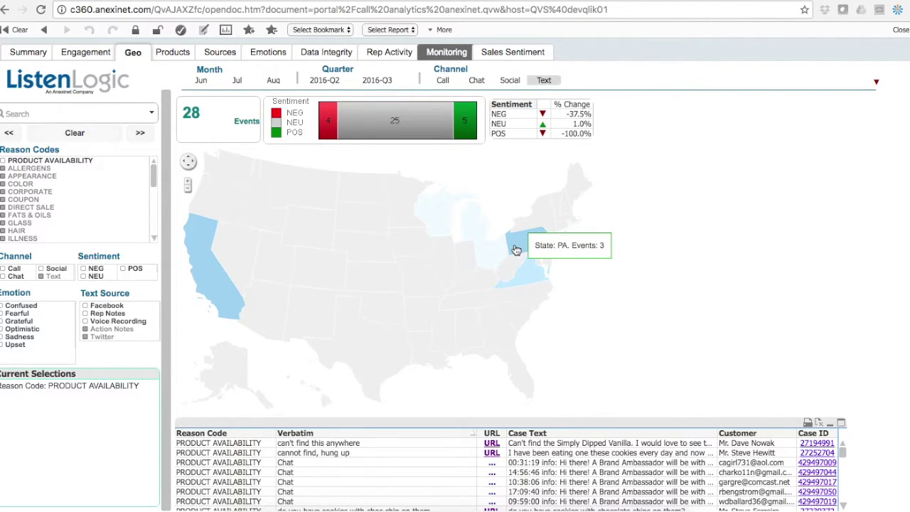
pyautogui.click(516, 250)
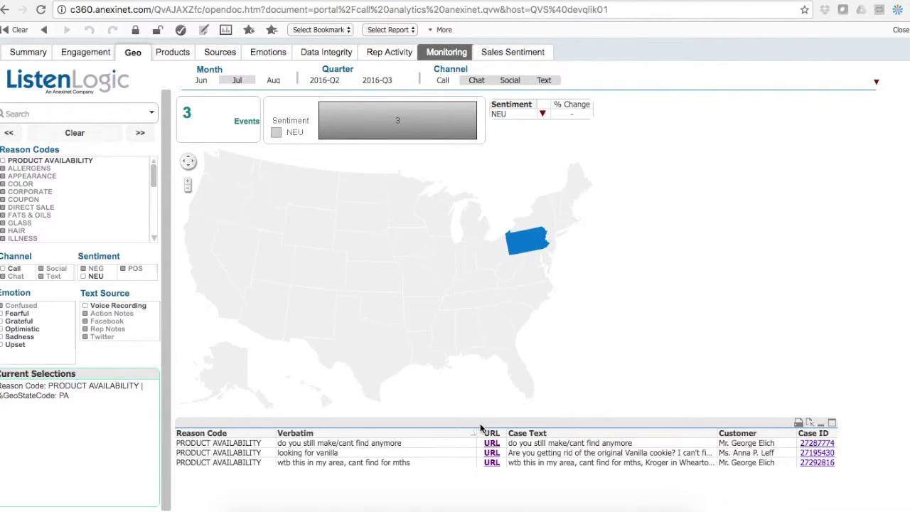
pyautogui.click(491, 457)
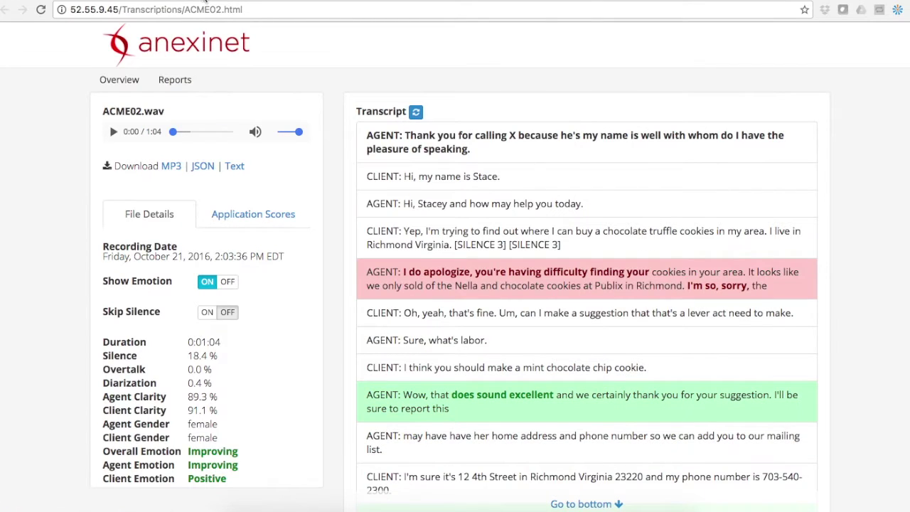
pyautogui.hotkey('ctrl', 'w')
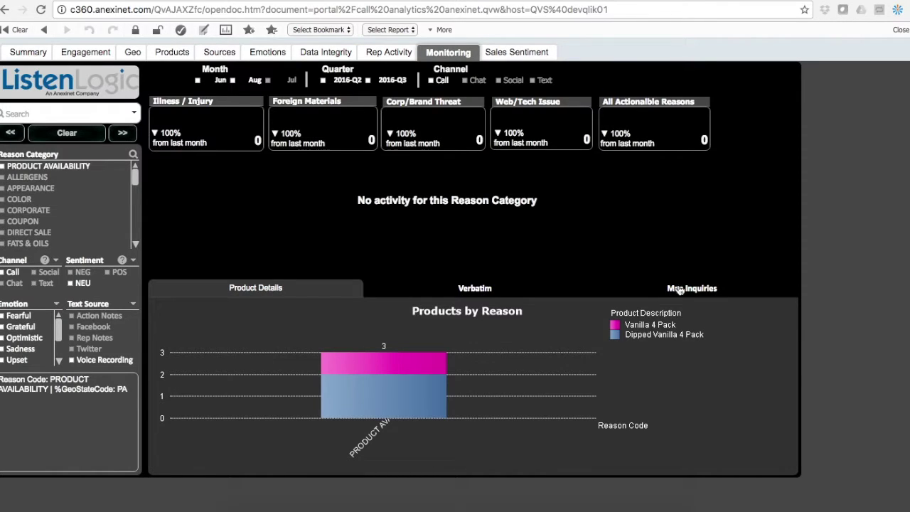
# Step: Show the Pennsylvania inquiry map, then clear all selections and open the Products sheet
pyautogui.click(678, 289)
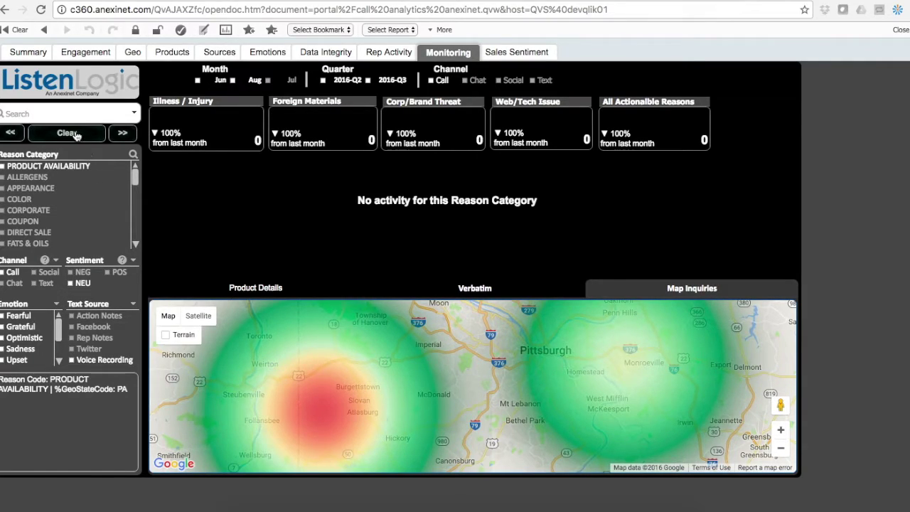
pyautogui.click(74, 136)
pyautogui.click(175, 52)
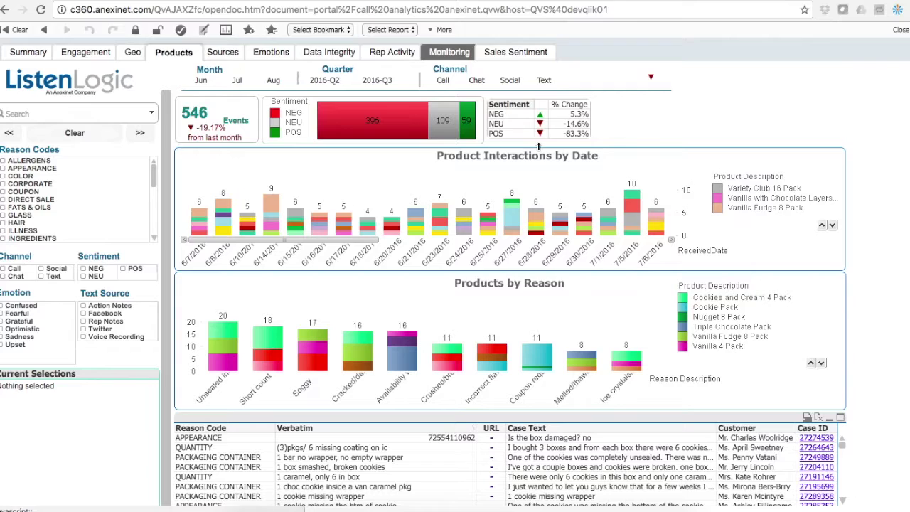
# Step: Drill Products to 7/5/2016, Vanilla Family Pack 8 Pack and the Soggy reason, then clear selections
pyautogui.click(631, 199)
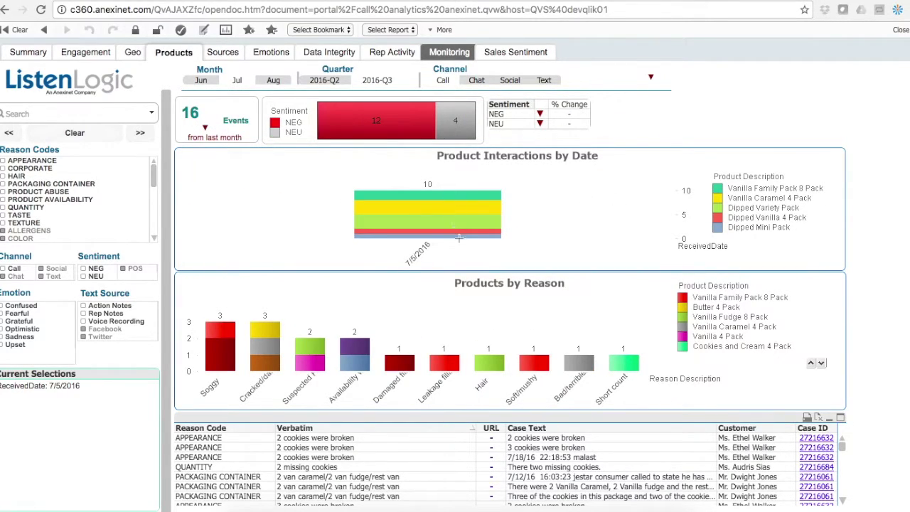
pyautogui.moveTo(458, 238)
pyautogui.click(400, 194)
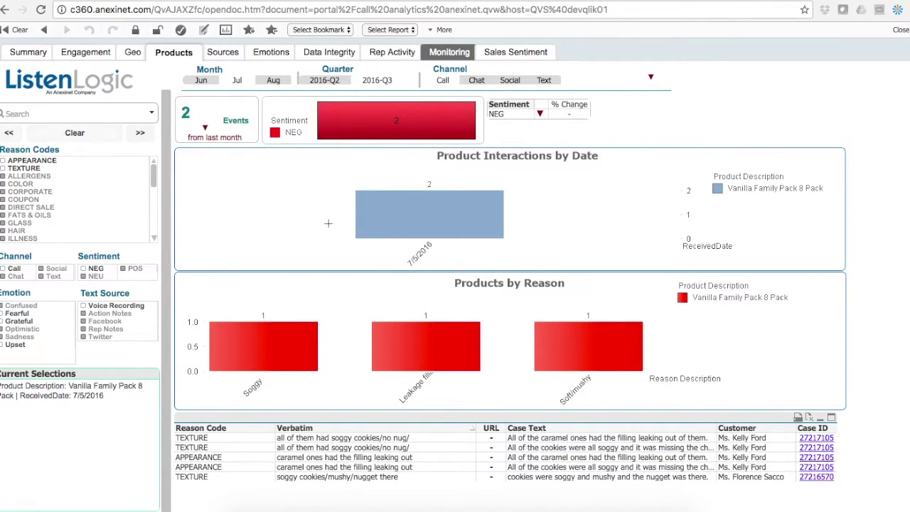
pyautogui.click(270, 343)
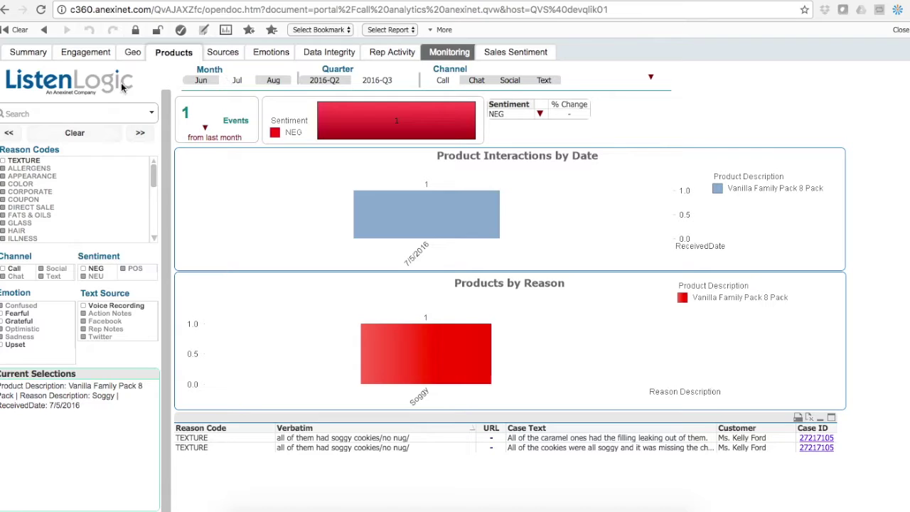
pyautogui.click(71, 134)
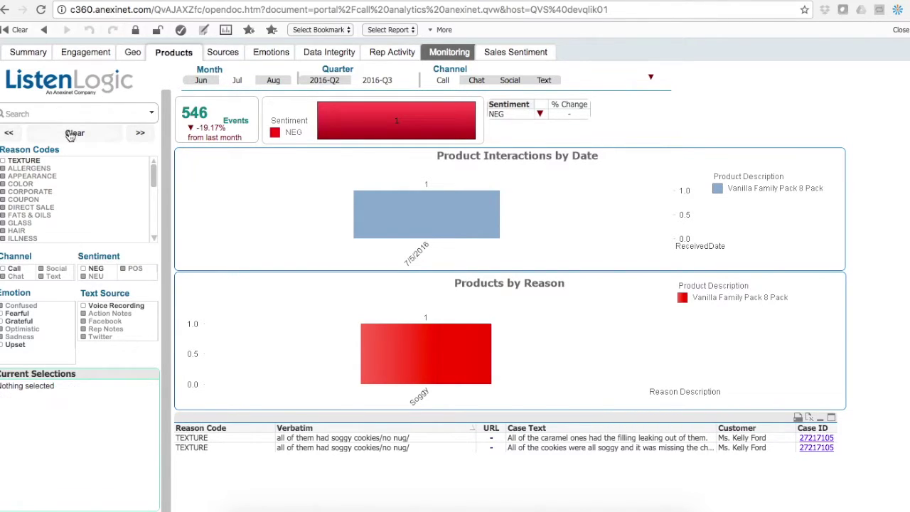
pyautogui.click(264, 56)
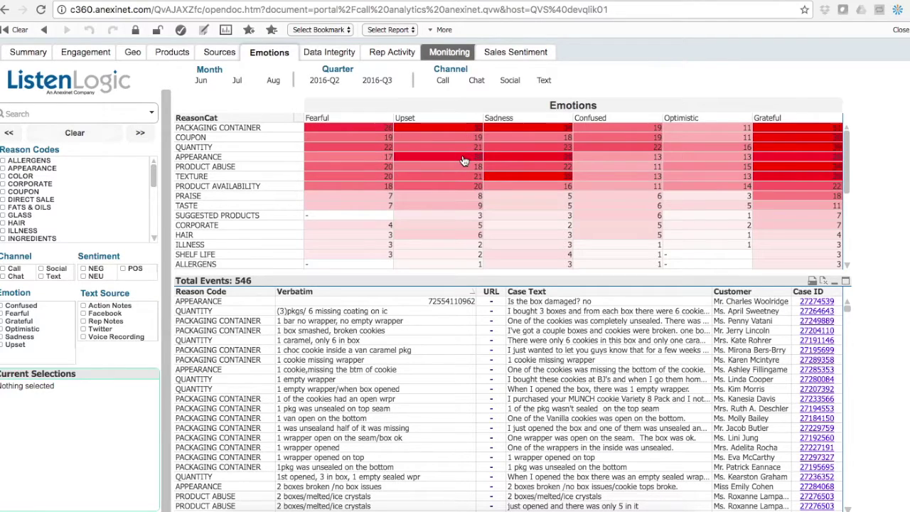
# Step: Filter the heatmap to the Upset/APPEARANCE cell (28 events), then clear back to 546 events
pyautogui.moveTo(462, 161)
pyautogui.click(462, 161)
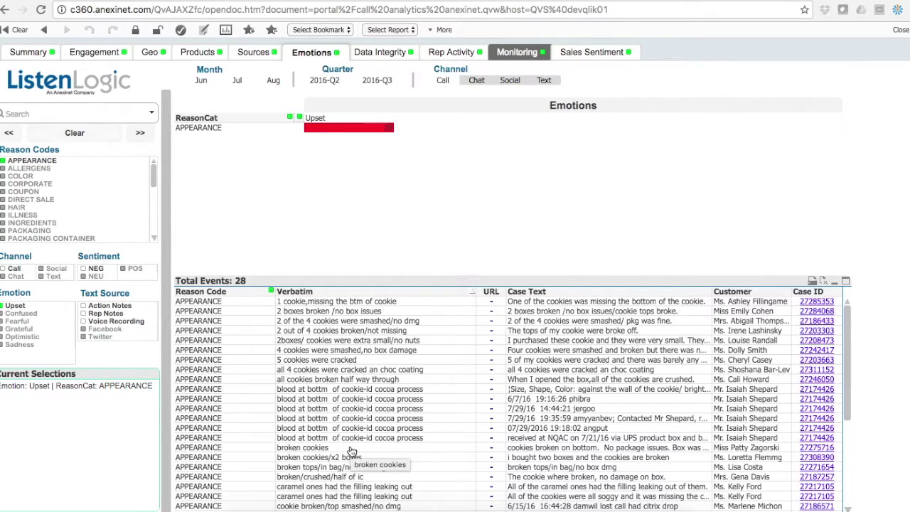
pyautogui.click(78, 135)
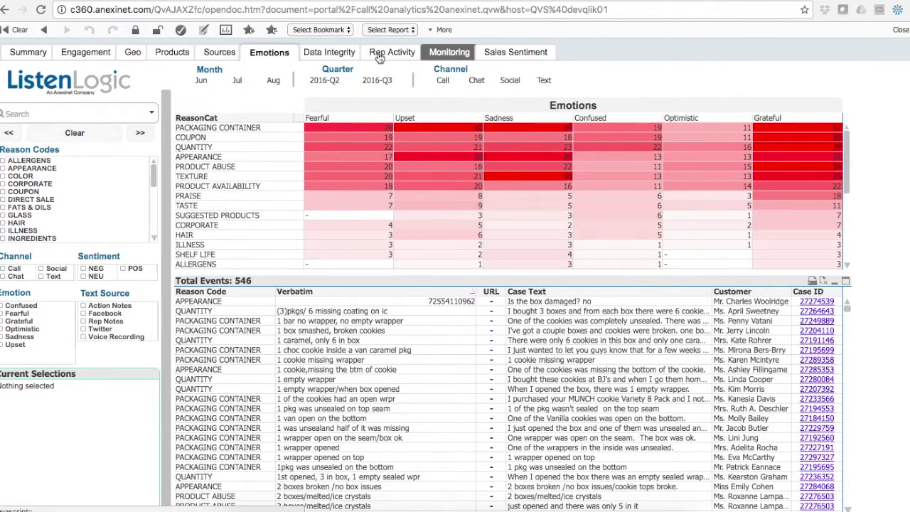
# Step: Show Monitoring's products-by-reason chart and filter it to the HAIR reason
pyautogui.click(453, 54)
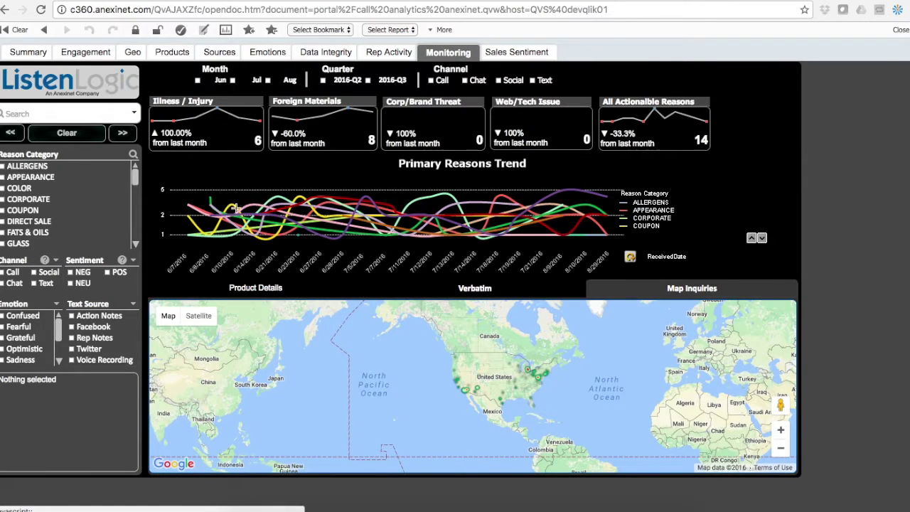
pyautogui.click(253, 288)
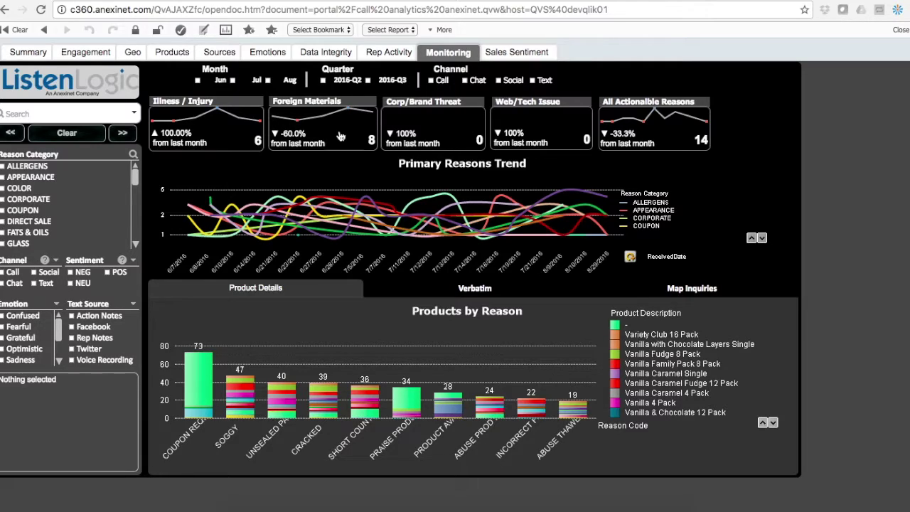
pyautogui.click(340, 136)
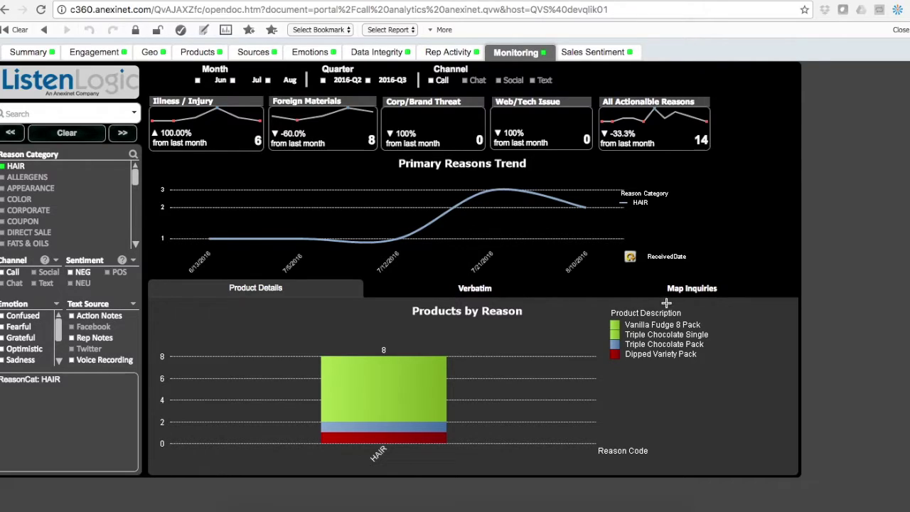
# Step: Inspect the HAIR inquiry map's 288 marker near Lake Erie, then clear and return to Summary
pyautogui.click(687, 293)
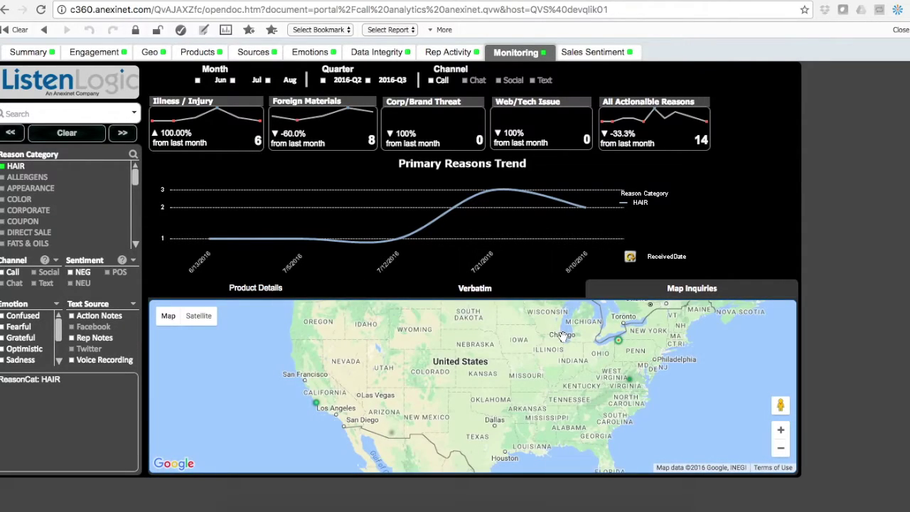
pyautogui.click(540, 354)
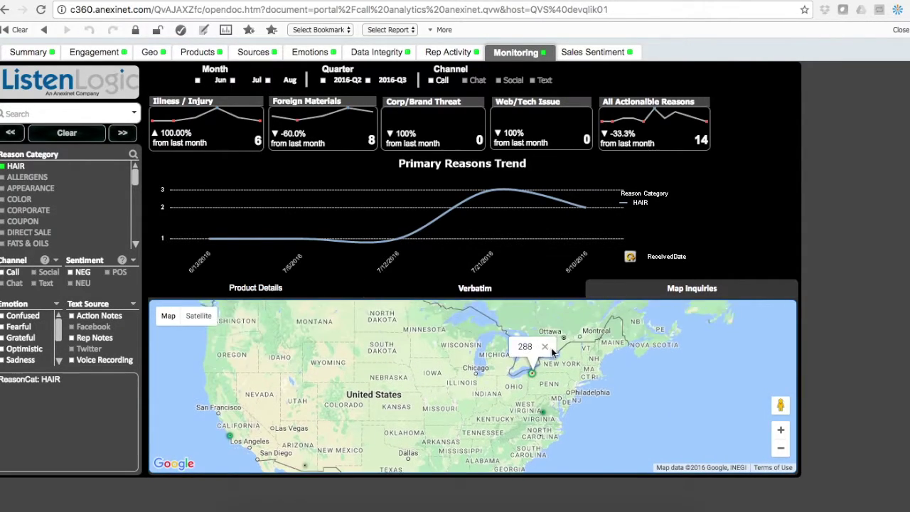
pyautogui.moveTo(570, 389); pyautogui.dragTo(603, 374)
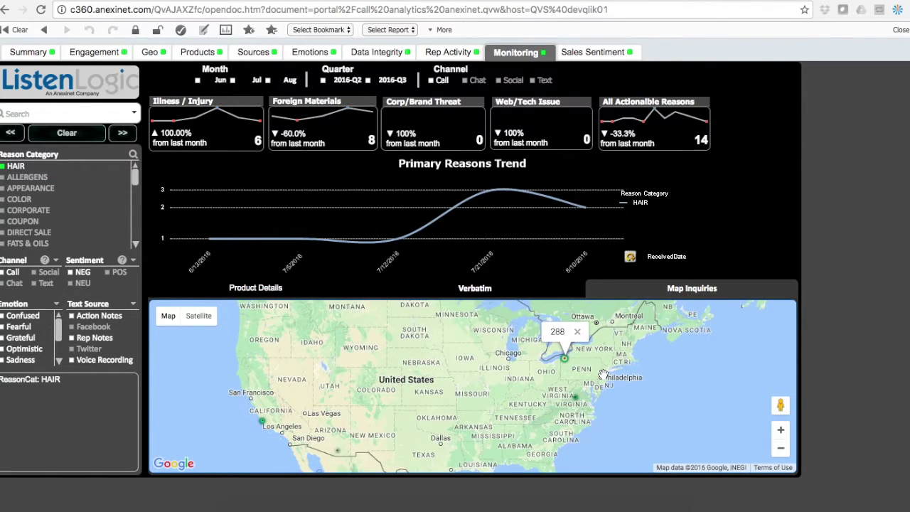
pyautogui.click(69, 133)
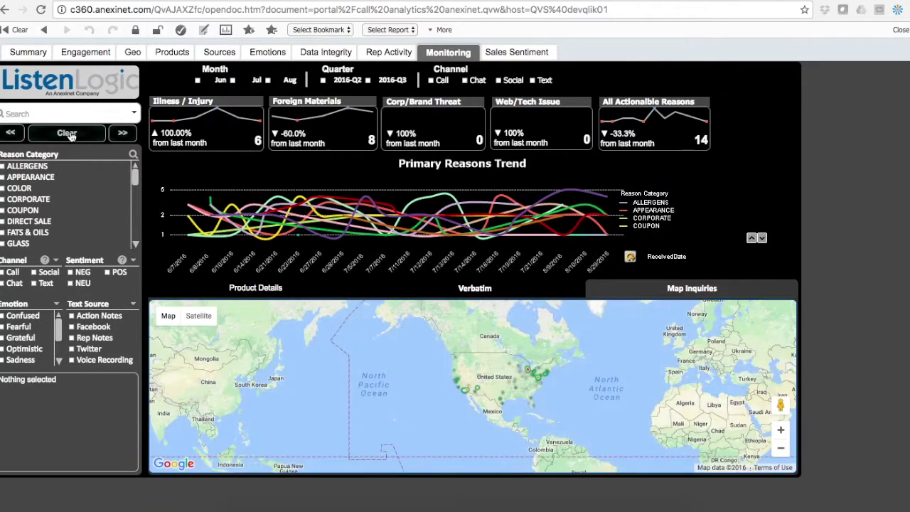
pyautogui.click(21, 53)
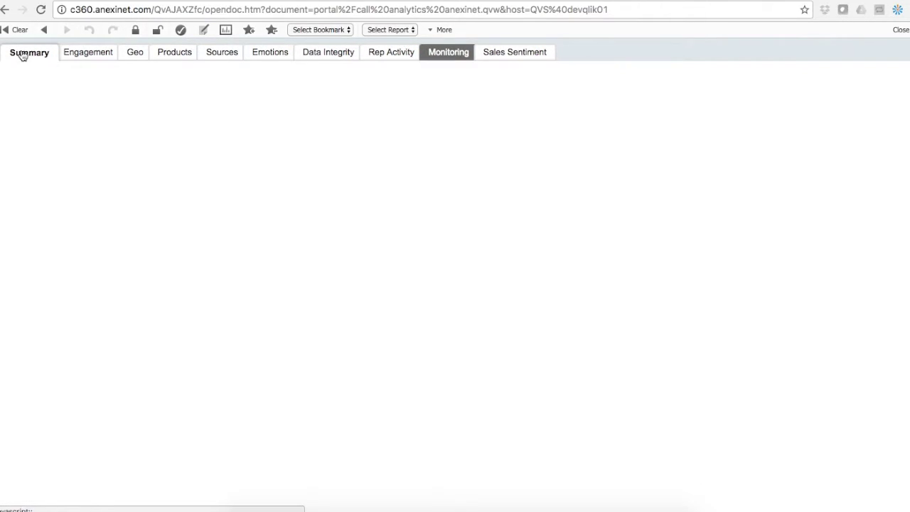